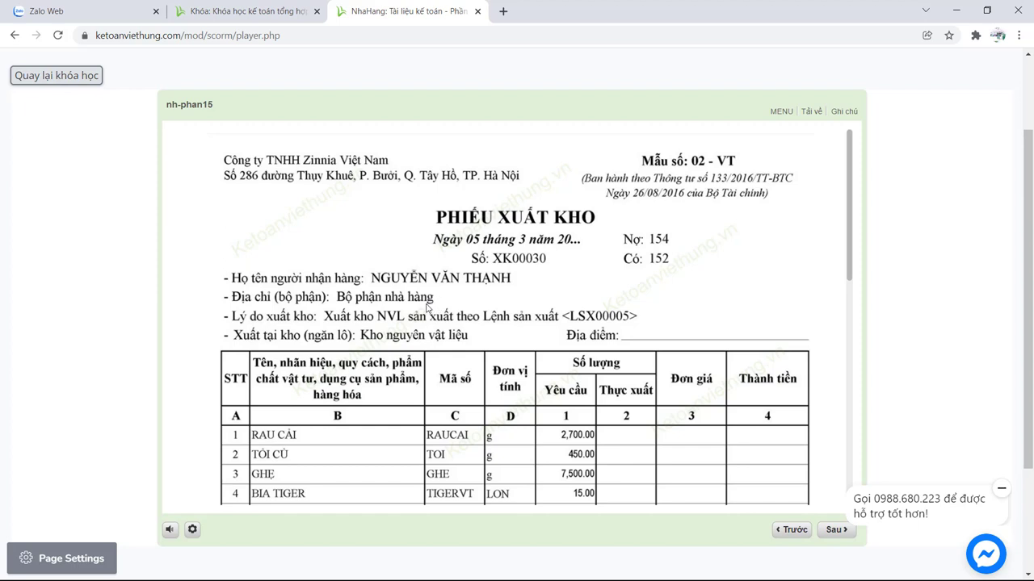
# - Switch to MISA SME.NET and create a material issue slip from the 05/03 production order, covering all its finished products
pyautogui.hotkey('alt', 'Tab')
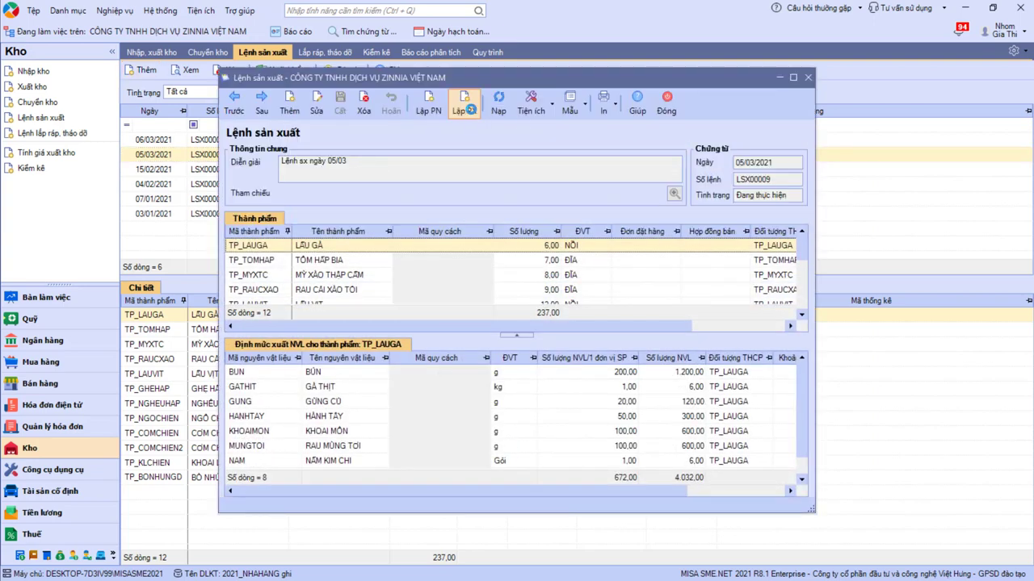
pyautogui.click(465, 105)
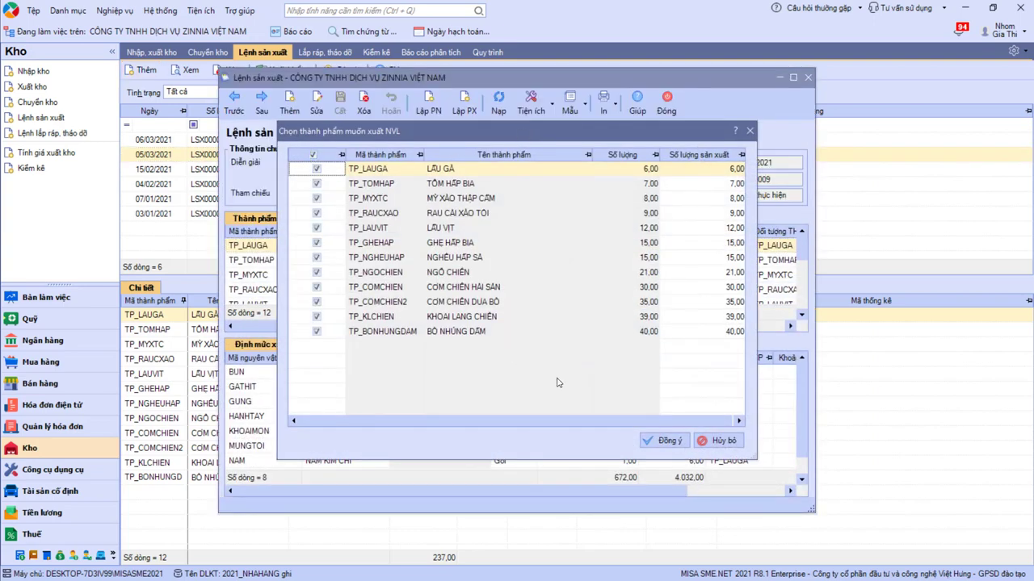
pyautogui.click(661, 442)
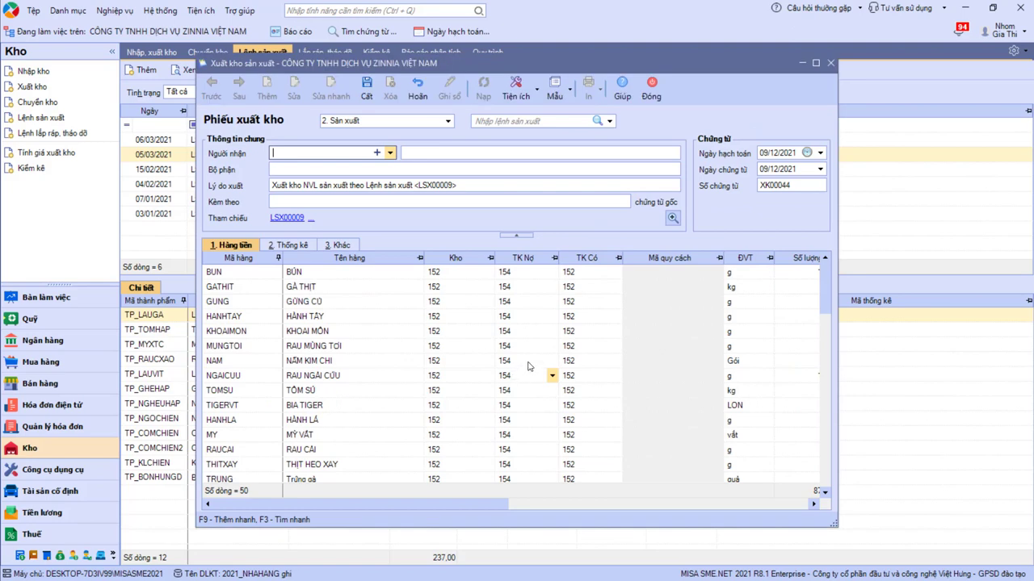
pyautogui.moveTo(447, 504); pyautogui.dragTo(434, 529)
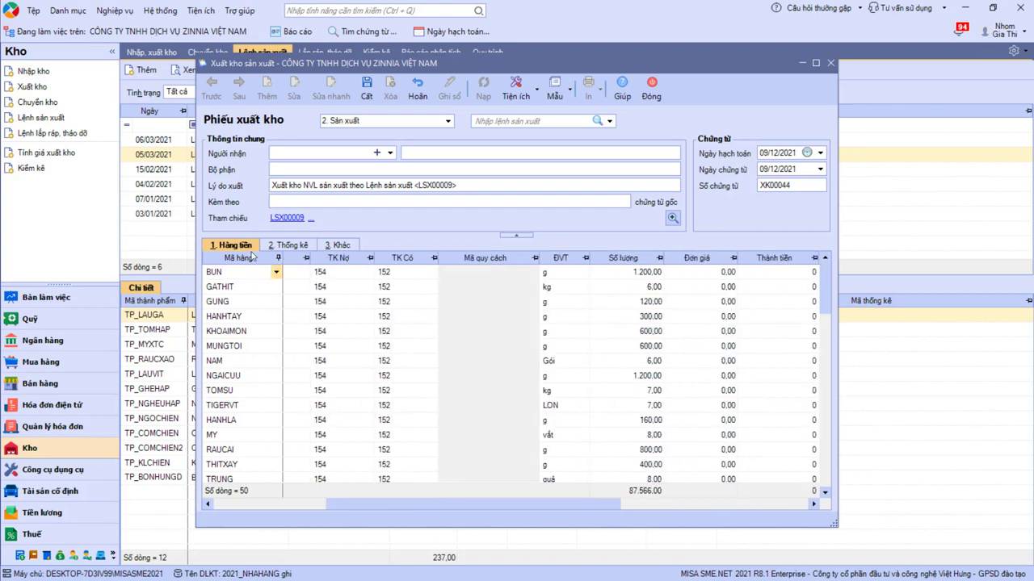
# - Open the slip's referenced production order, compare the norms and total quantities of LẨU GÀ's materials, and close it
pyautogui.click(284, 219)
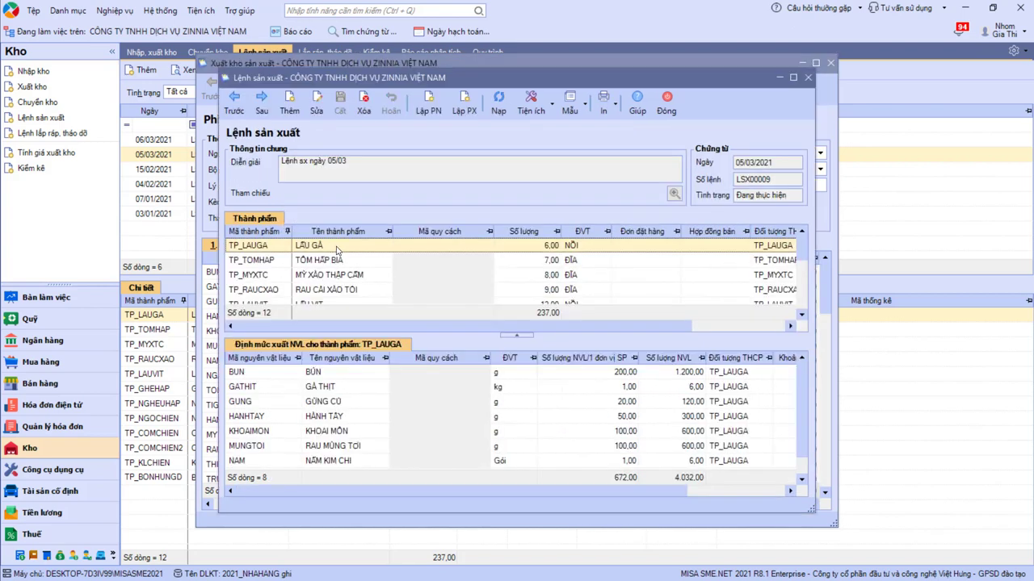
pyautogui.click(602, 377)
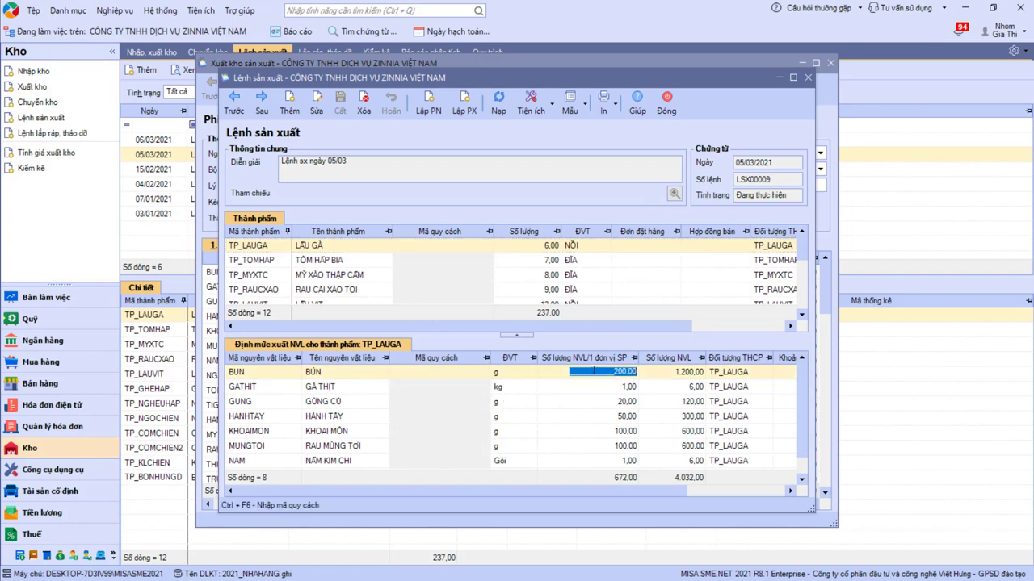
pyautogui.click(528, 247)
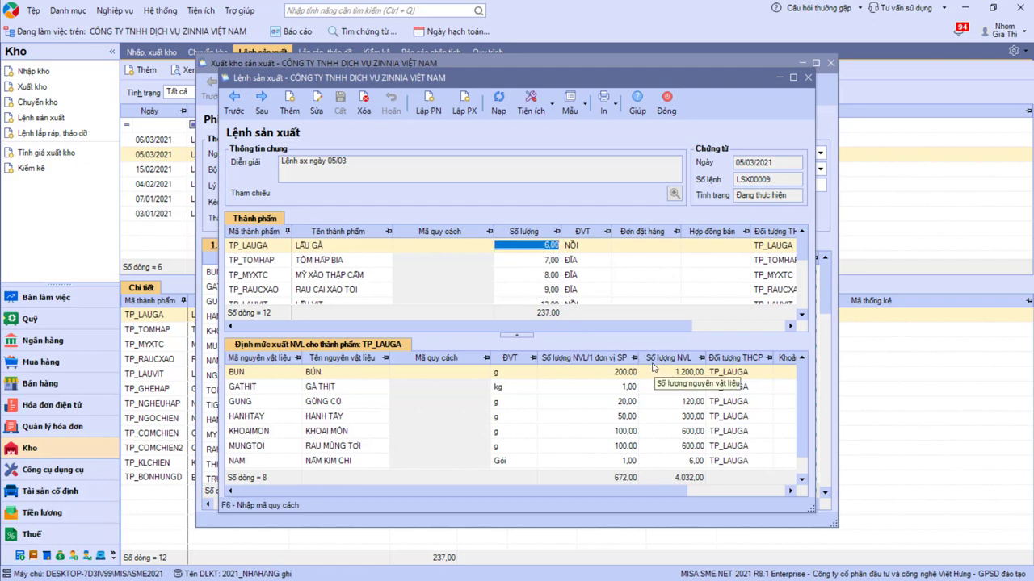
pyautogui.click(615, 402)
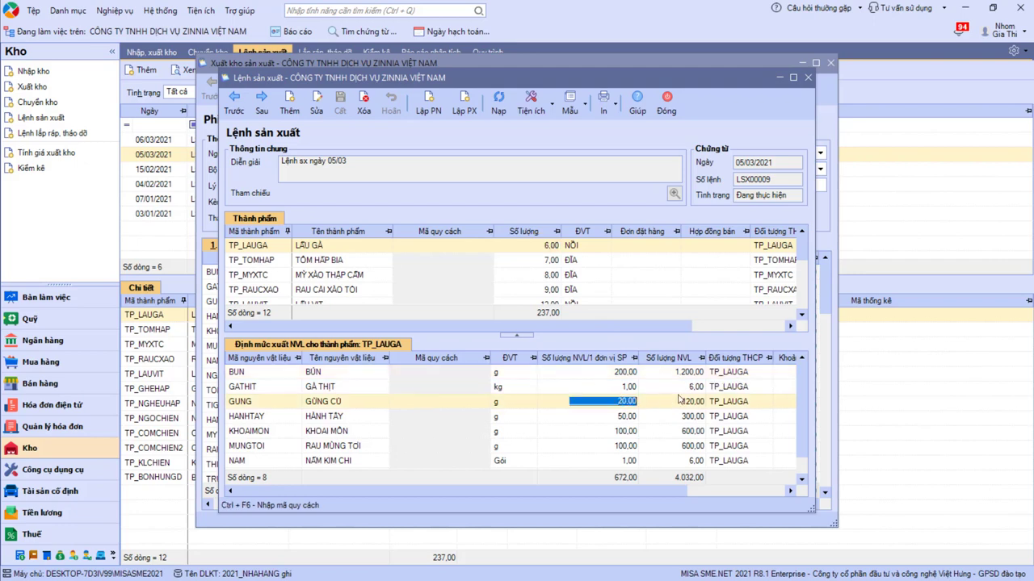
pyautogui.click(679, 399)
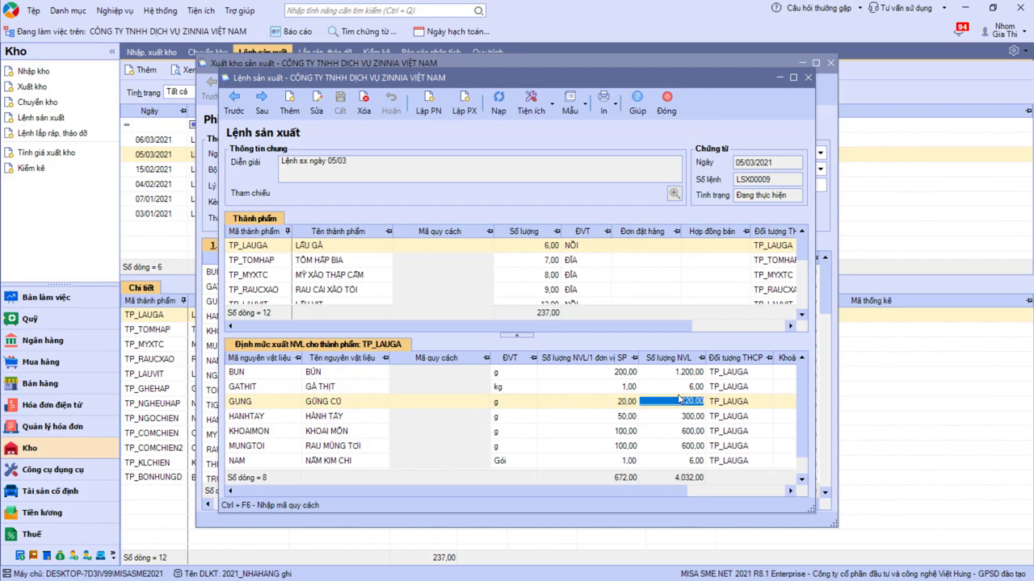
pyautogui.click(666, 104)
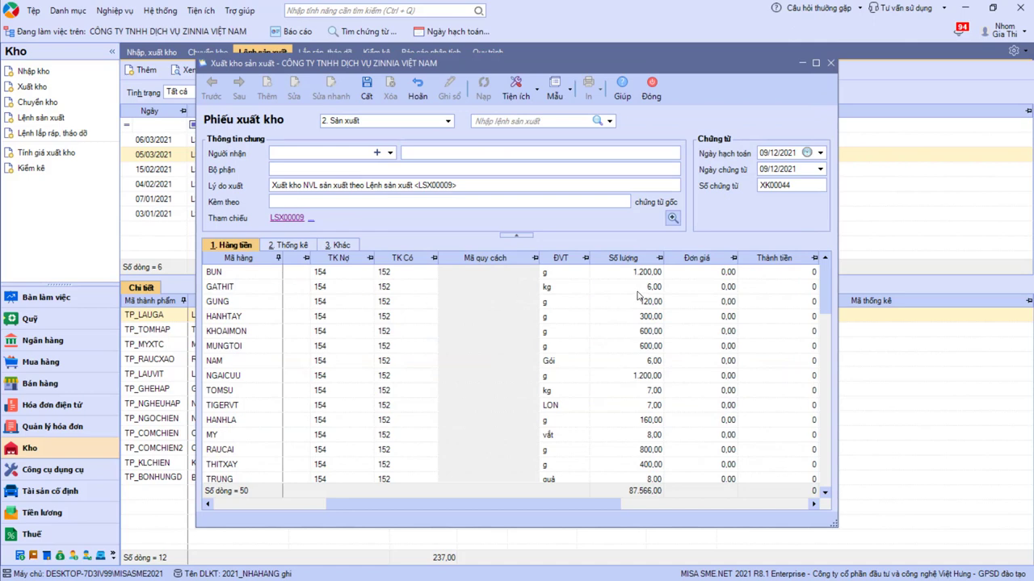
# - Choose the restaurant department's employee as the recipient and set the slip's posting date to 05/03/2021
pyautogui.click(346, 152)
pyautogui.write('thanh')
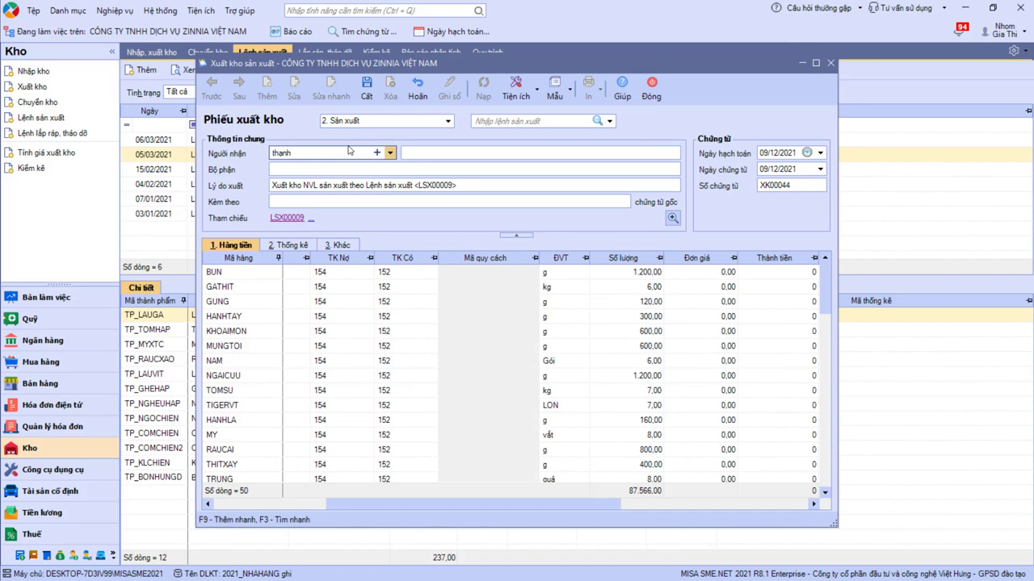
pyautogui.press('Tab')
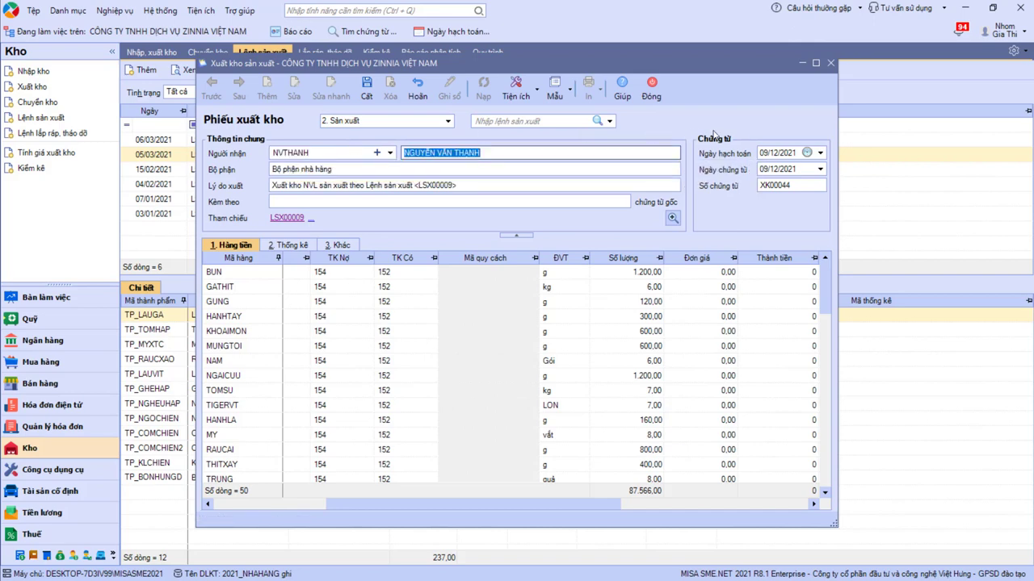
pyautogui.click(773, 153)
pyautogui.write('05/03')
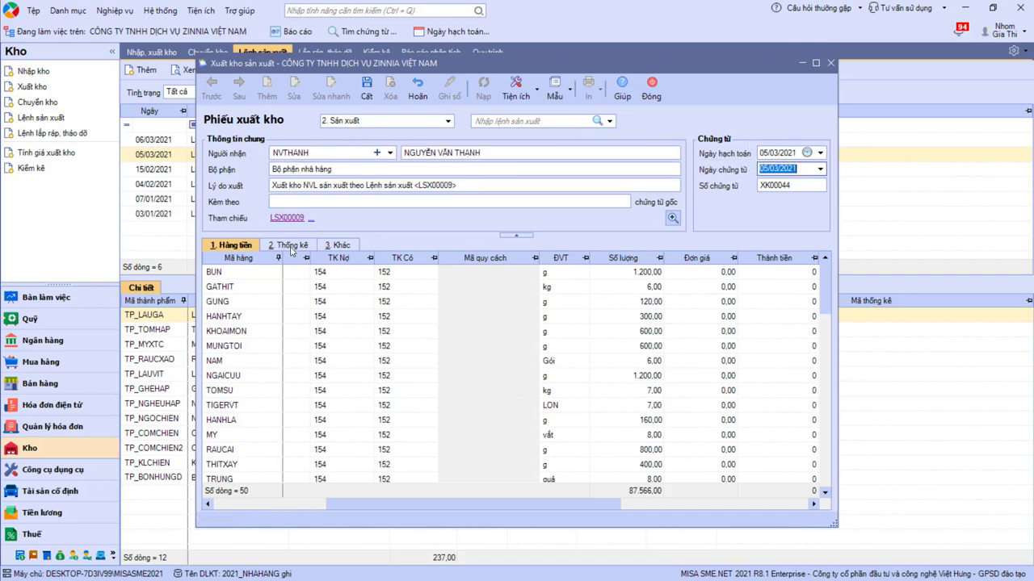
# - Set the cost item to NVLTT on the BUN row and copy it to all the slip's other material rows
pyautogui.click(288, 245)
pyautogui.click(475, 272)
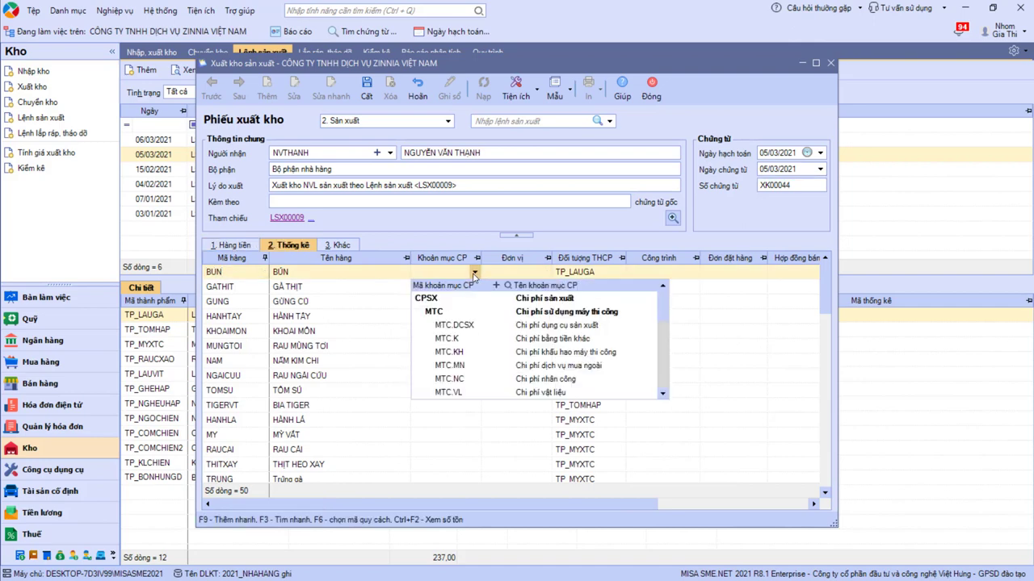
pyautogui.write('NVLTT')
pyautogui.click(474, 277)
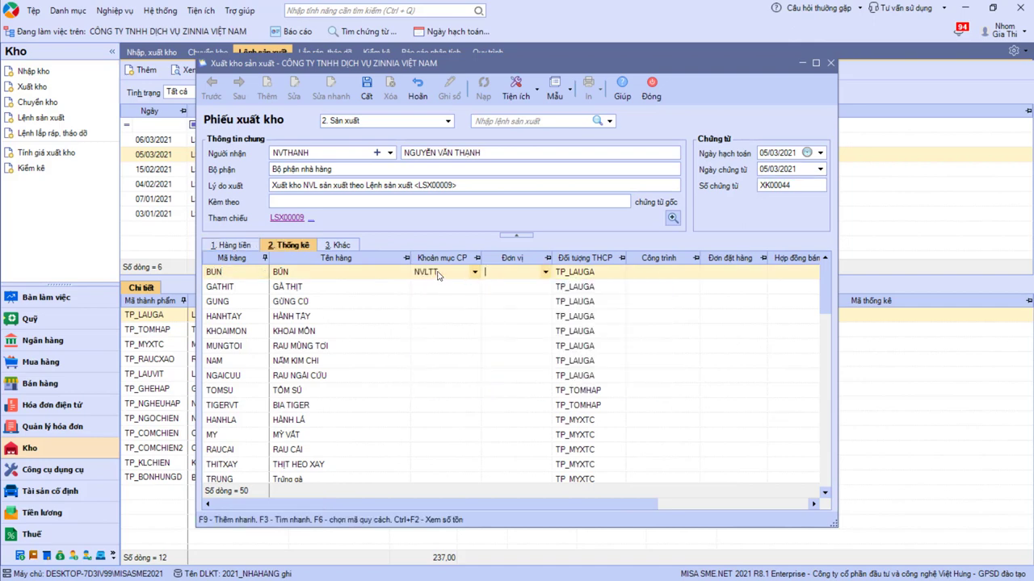
pyautogui.rightClick(432, 273)
pyautogui.click(504, 320)
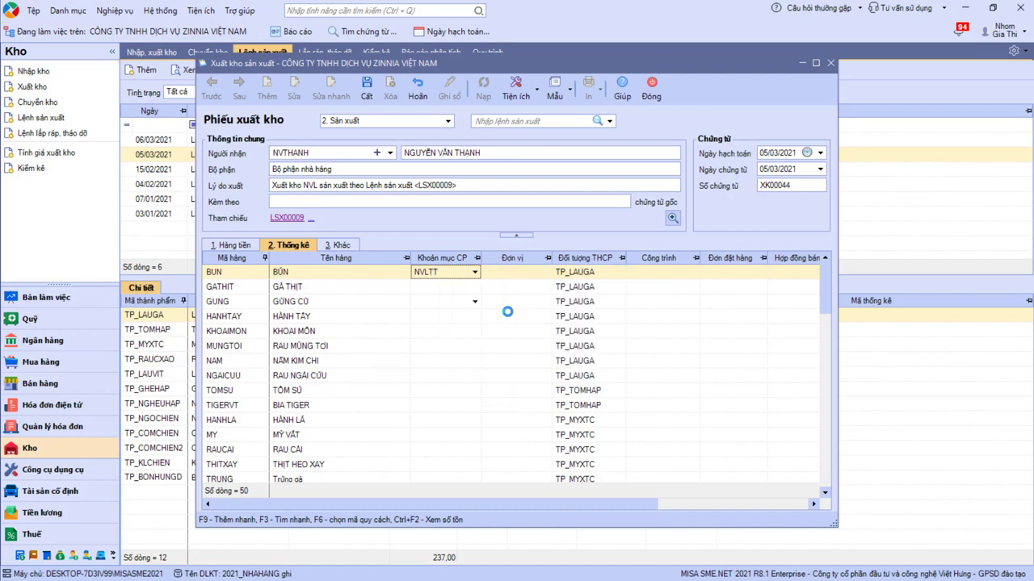
# - Review the debit and credit accounts of the material rows against their cost items and costing objects
pyautogui.click(233, 246)
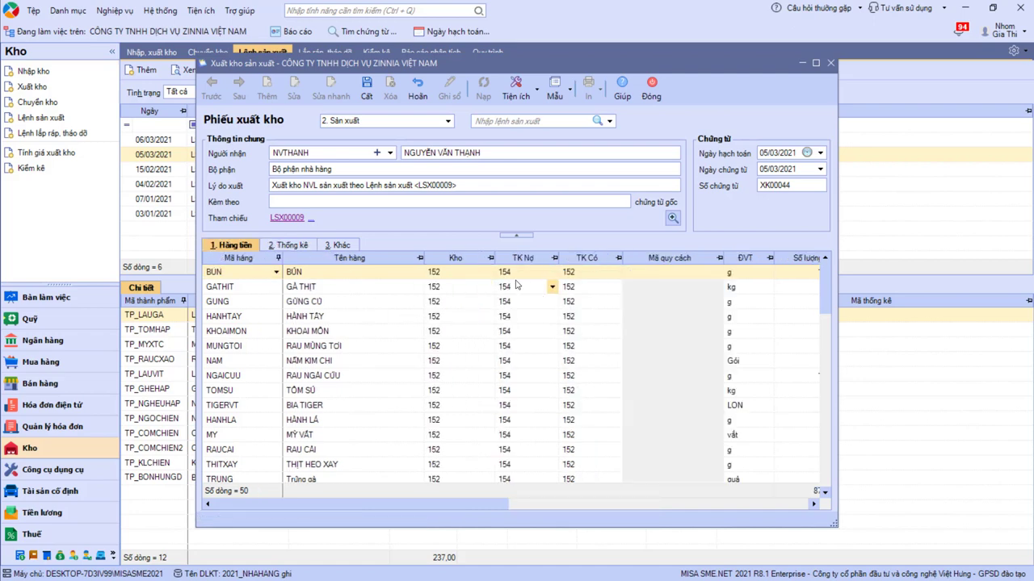
pyautogui.click(504, 273)
pyautogui.click(591, 273)
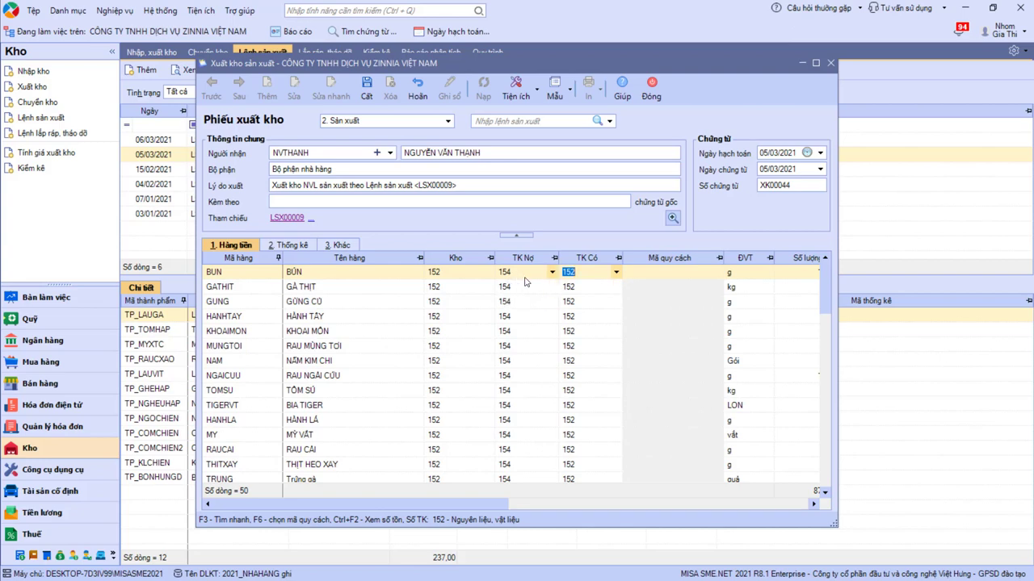
pyautogui.click(295, 245)
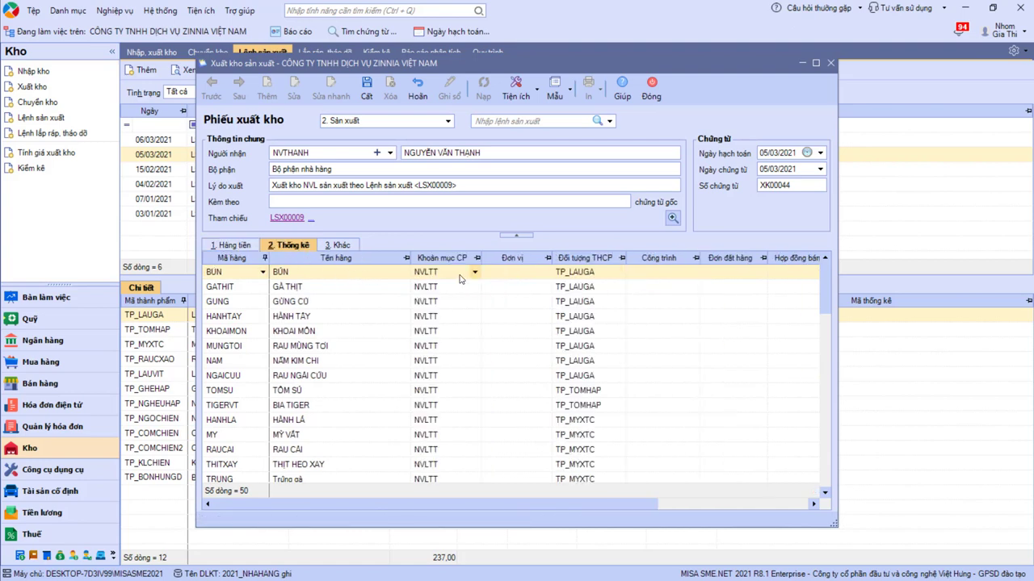
pyautogui.click(231, 246)
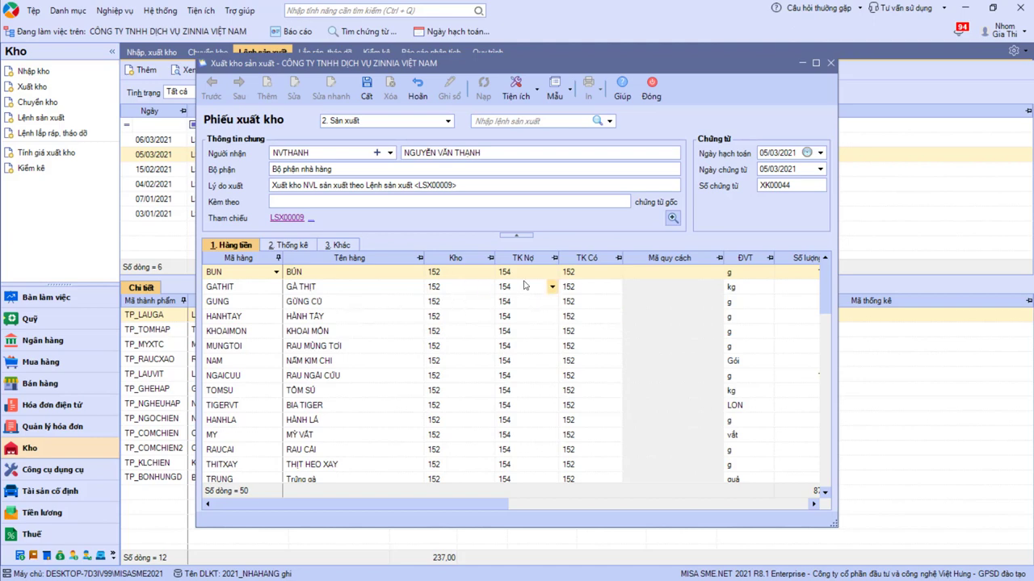
pyautogui.click(291, 244)
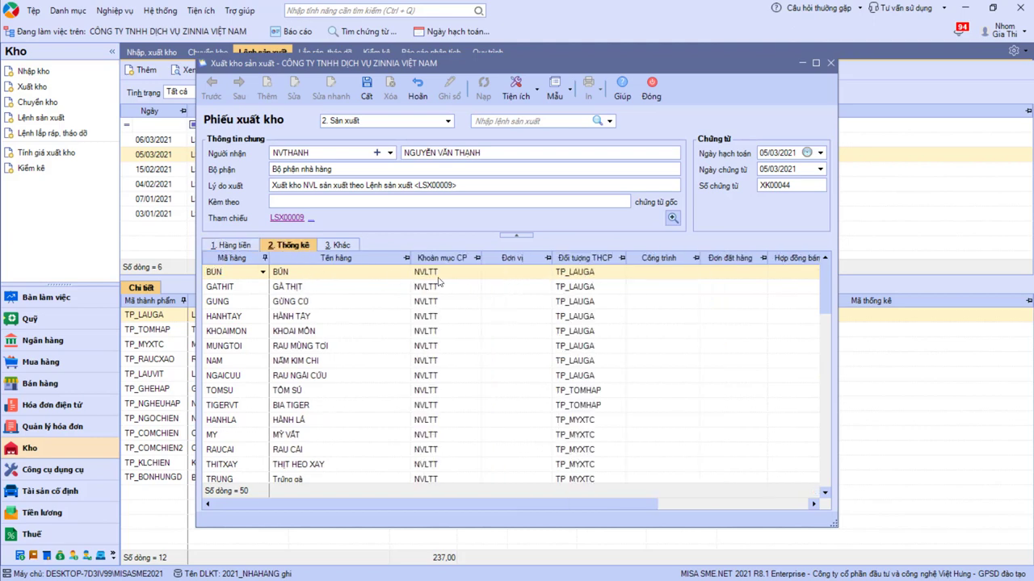
pyautogui.moveTo(826, 287); pyautogui.dragTo(832, 264)
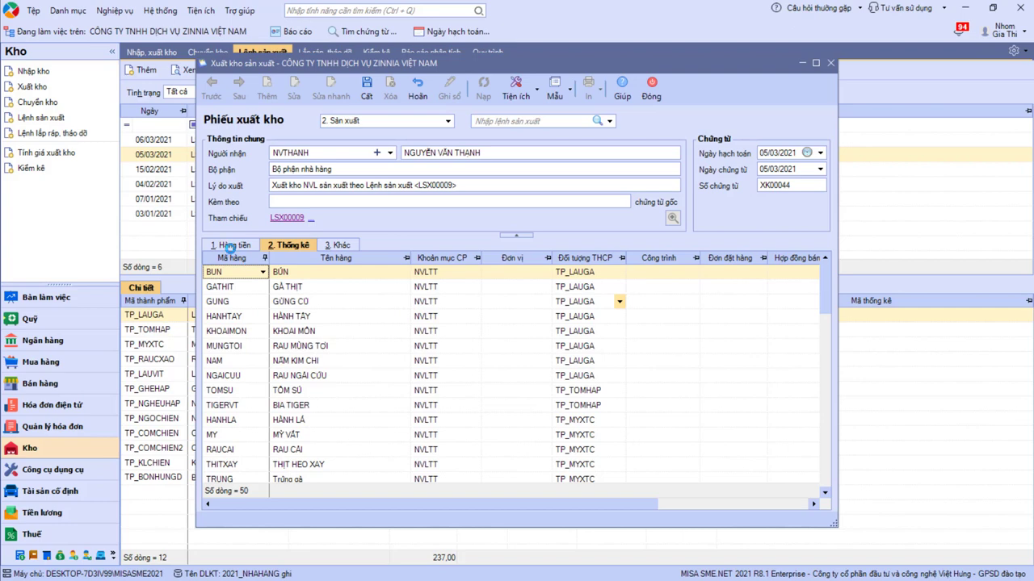
# - Save the material issue slip and close it after checking its unit price and amount columns
pyautogui.hotkey('ctrl', 's')
pyautogui.click(232, 245)
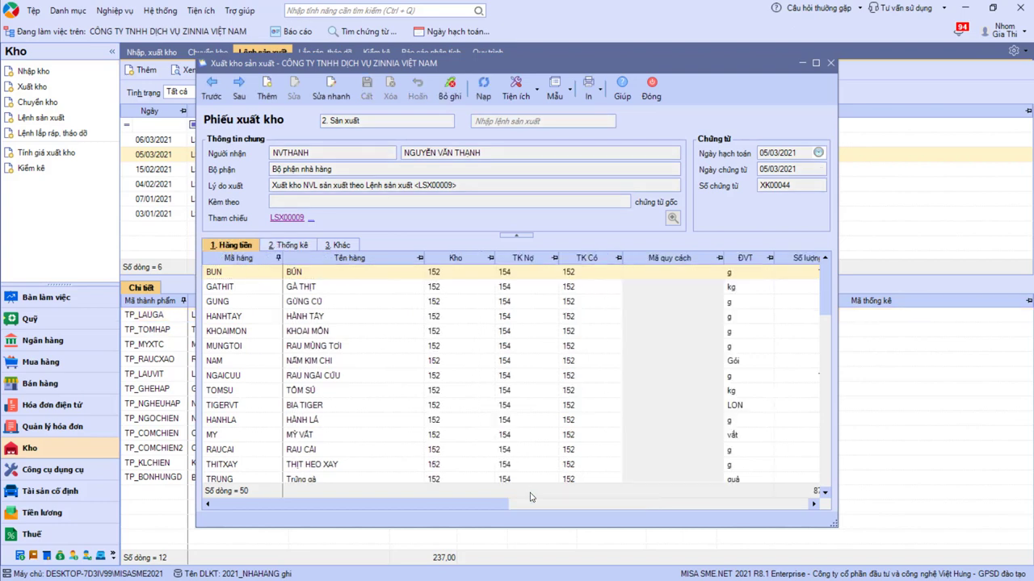
pyautogui.moveTo(465, 507); pyautogui.dragTo(620, 507)
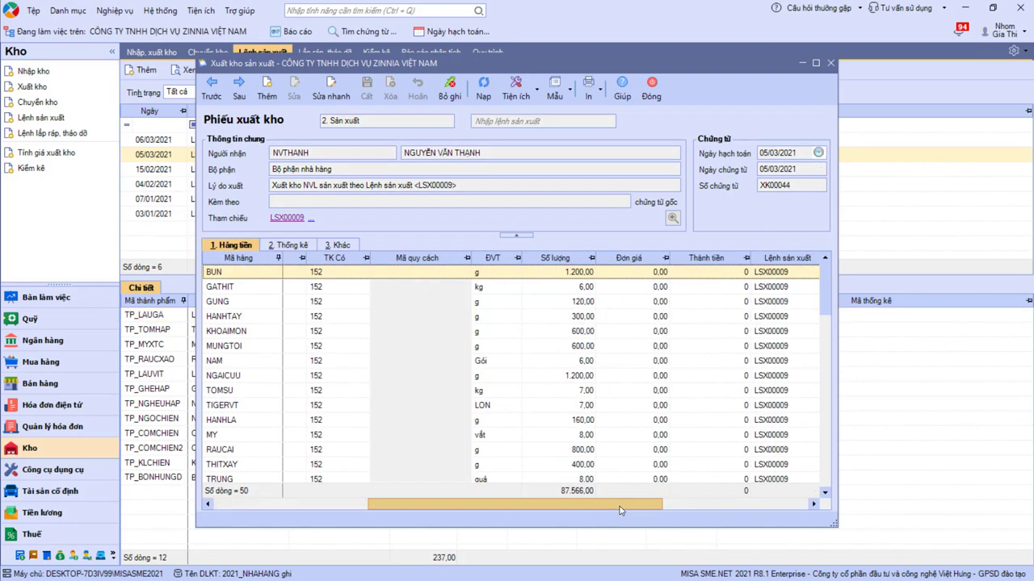
pyautogui.click(620, 275)
pyautogui.click(700, 275)
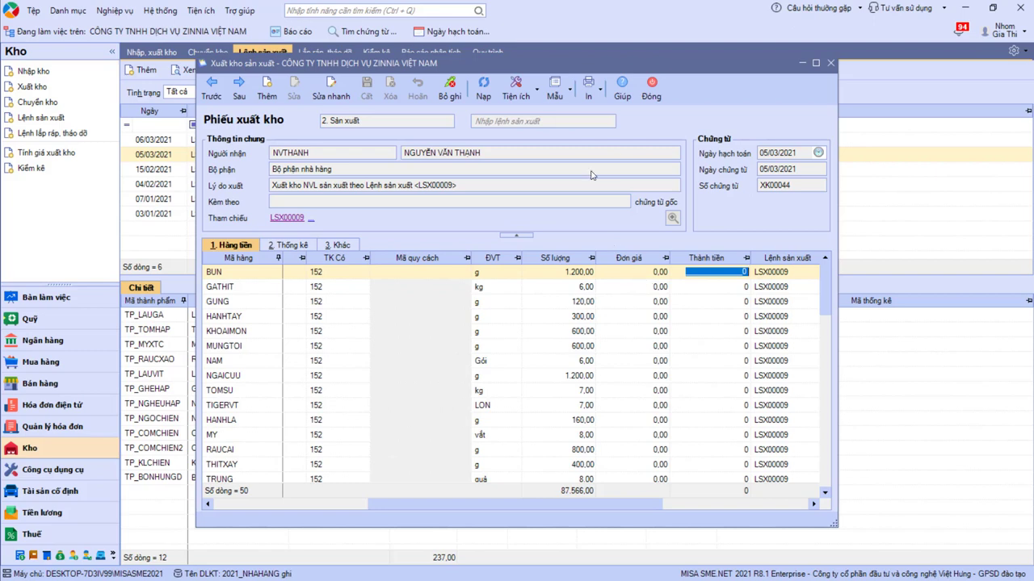
pyautogui.click(651, 87)
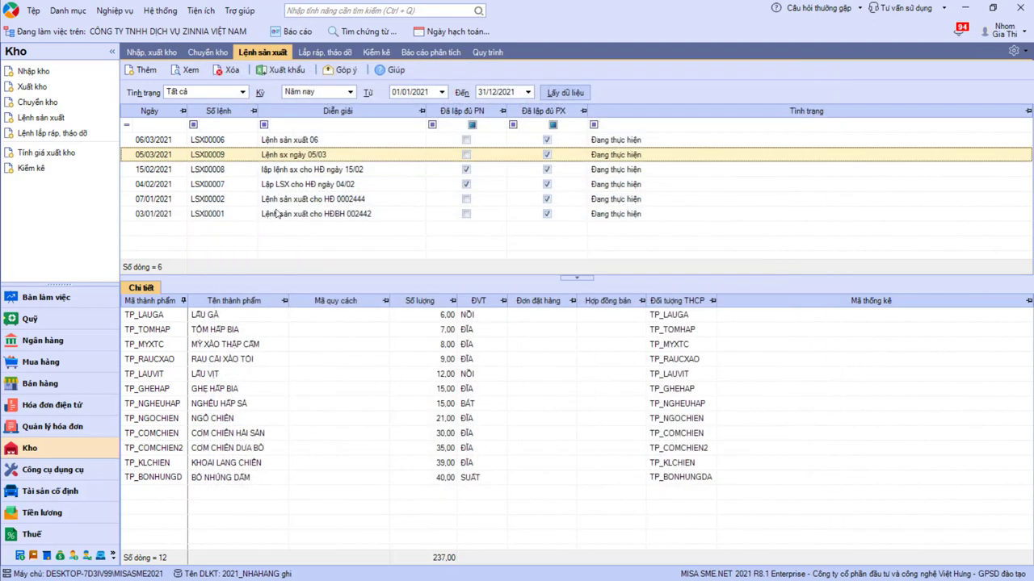
# - Refresh the March list of stock receipts and issues, inspect the 05/03 production issue slip, and close it
pyautogui.click(144, 53)
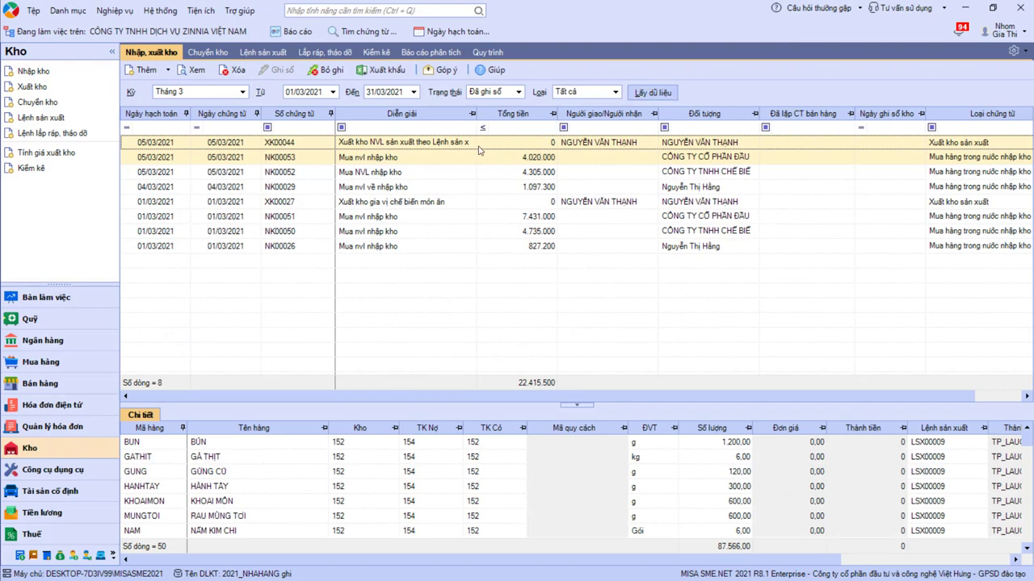
pyautogui.click(653, 94)
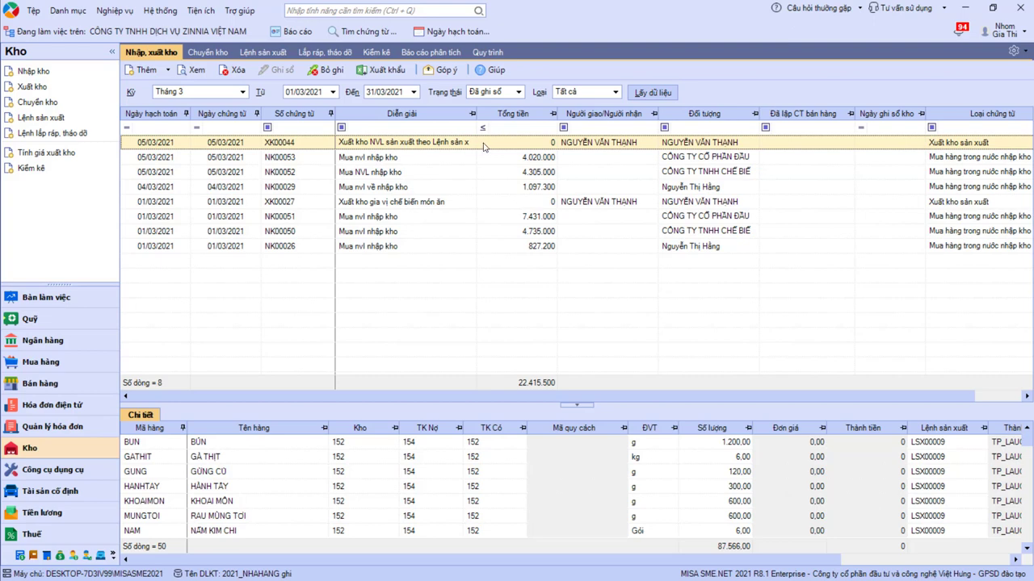
pyautogui.doubleClick(484, 146)
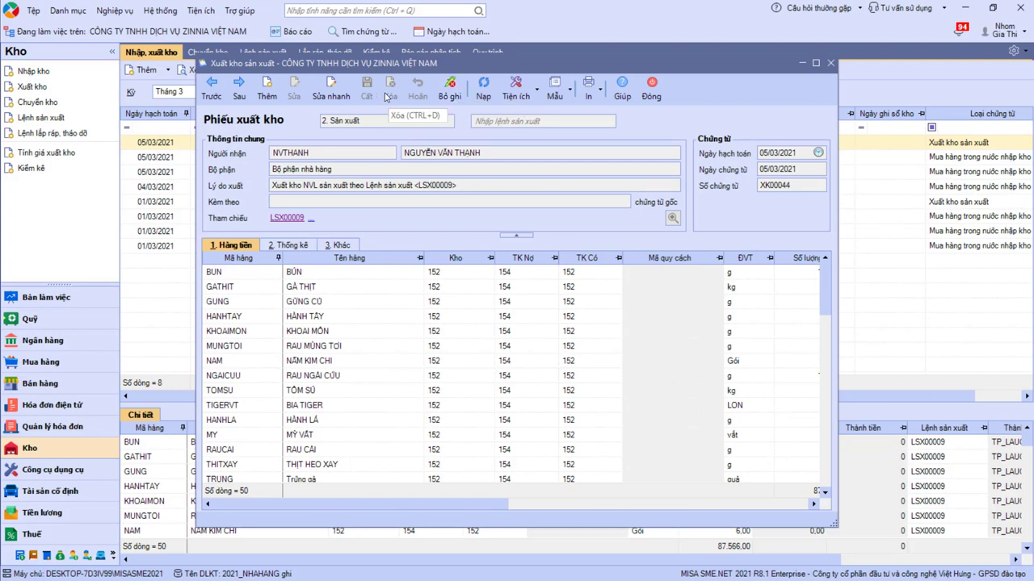
pyautogui.click(651, 89)
# - Open the 05/03 production order to check its reference to the issue slip, and close it
pyautogui.click(273, 54)
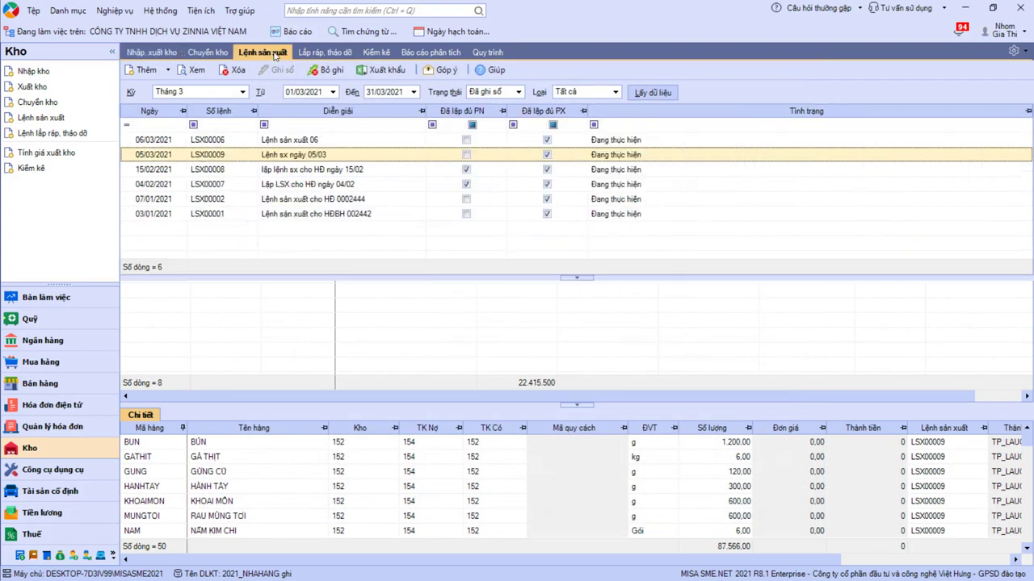
pyautogui.doubleClick(305, 160)
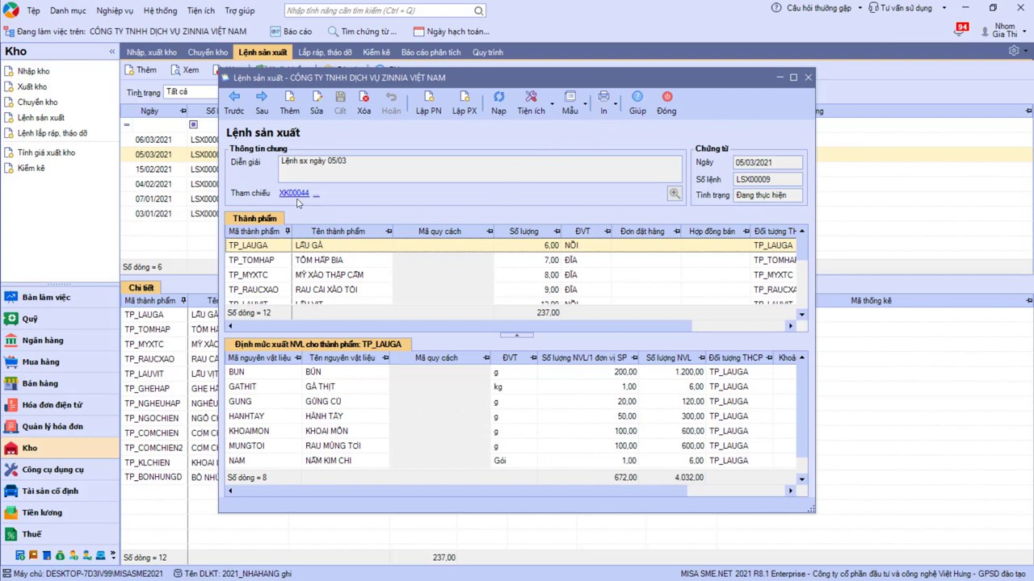
pyautogui.click(666, 102)
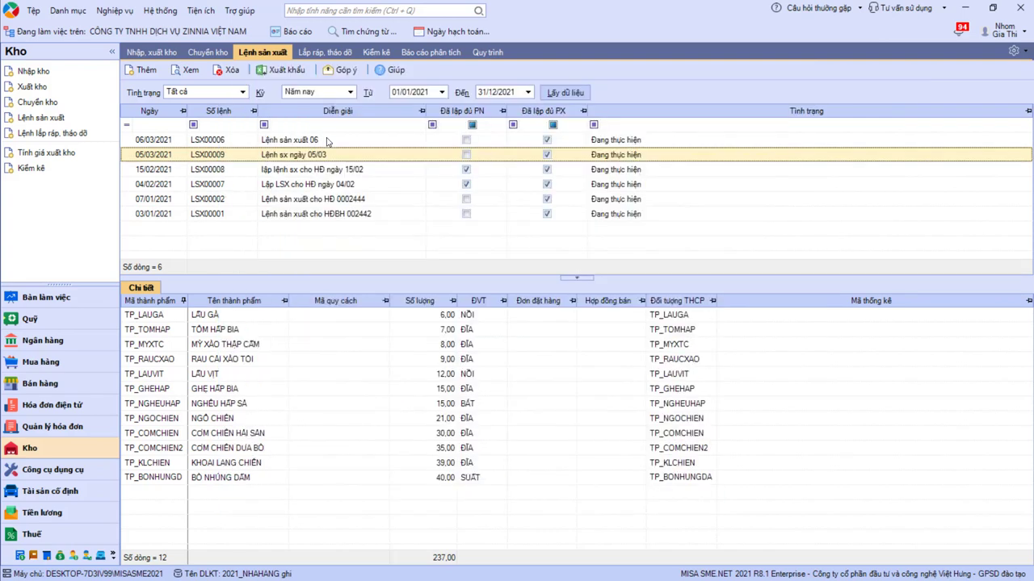
# - Recheck the stock receipts and issues list, and reopen the 05/03 production order to view TÔM HẤP BIA's material norms
pyautogui.click(152, 53)
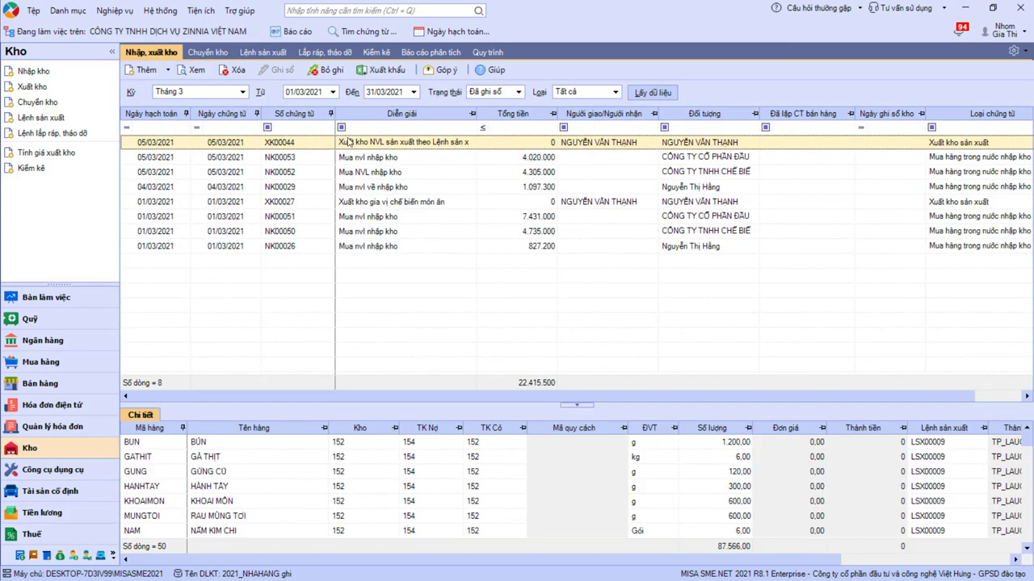
pyautogui.click(259, 51)
pyautogui.doubleClick(362, 155)
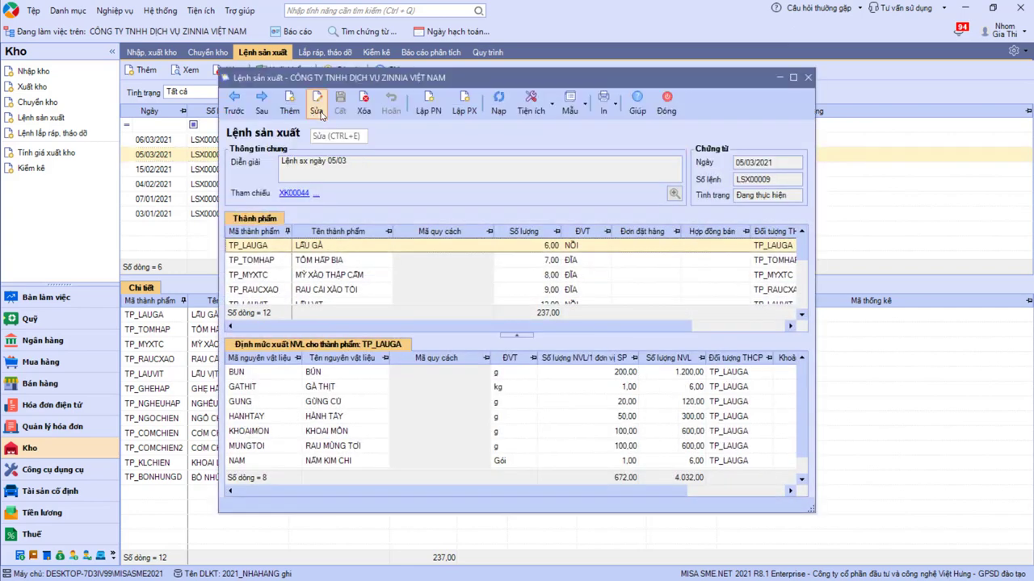
pyautogui.click(343, 260)
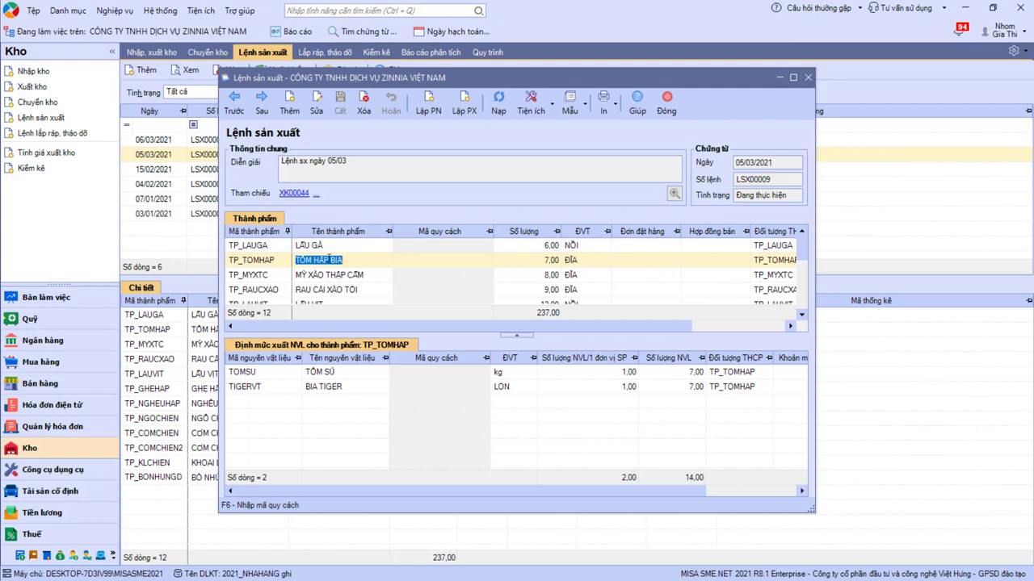
# - View LẨU GÀ's raw material norms in the 05/03 production order and check the per-unit norm of GÀ THỊT
pyautogui.click(317, 247)
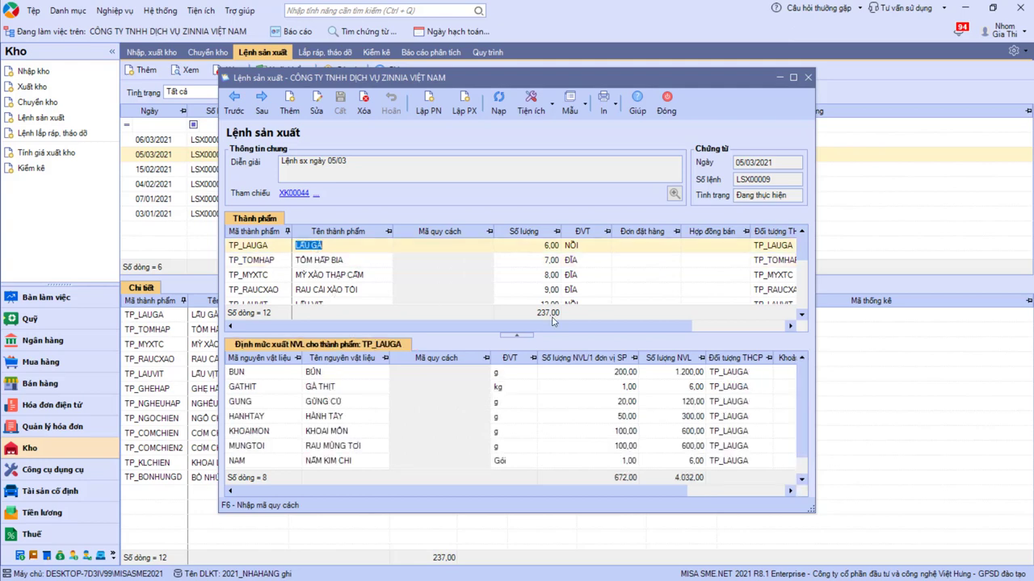
pyautogui.scroll(-1, 718, 396)
pyautogui.scroll(1, 718, 395)
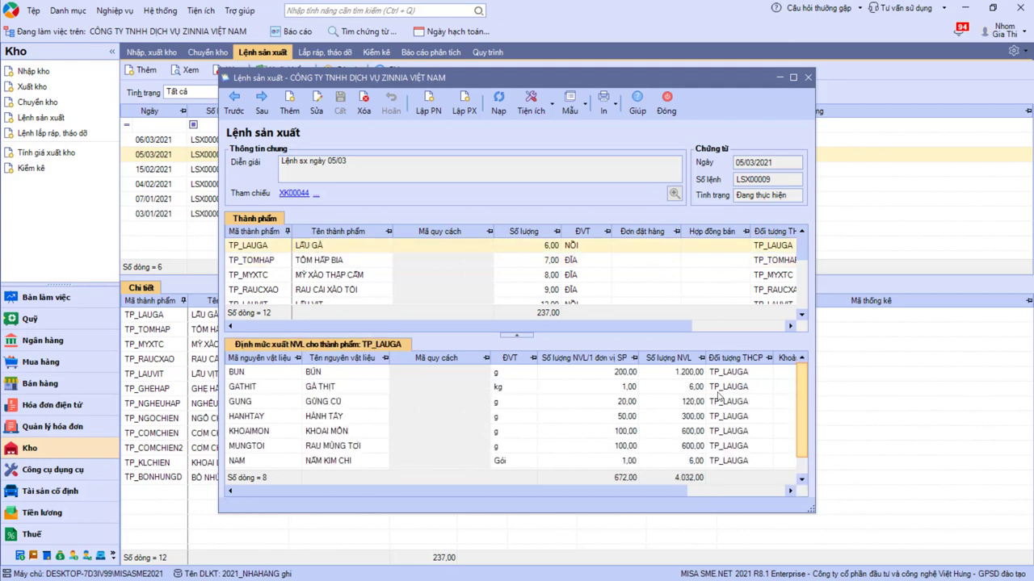
pyautogui.click(625, 391)
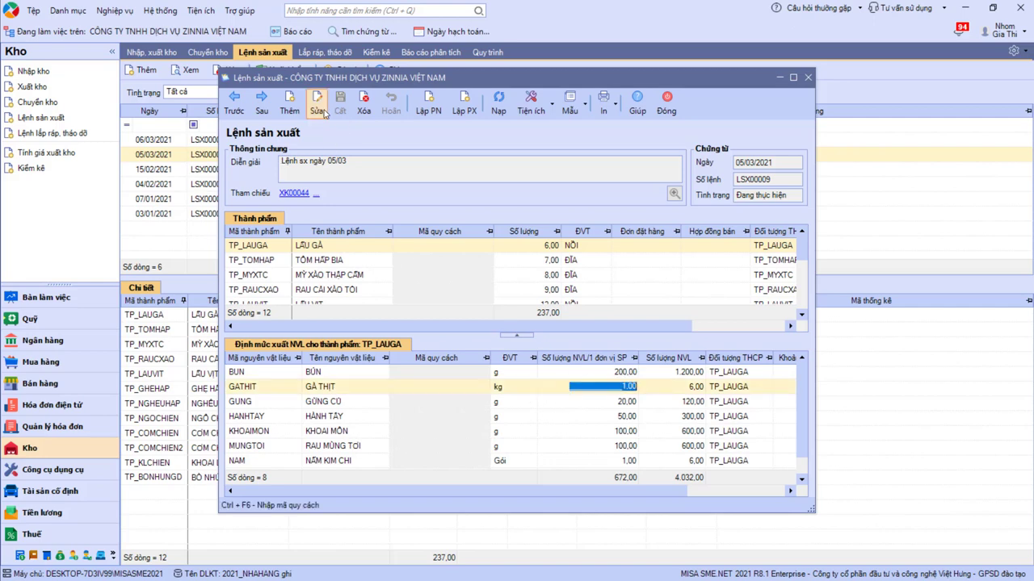
# - Compare GÀ THỊT's norm per finished unit with its total material quantity for LẨU GÀ, and check HÀNH TÂY's per-unit norm
pyautogui.click(330, 245)
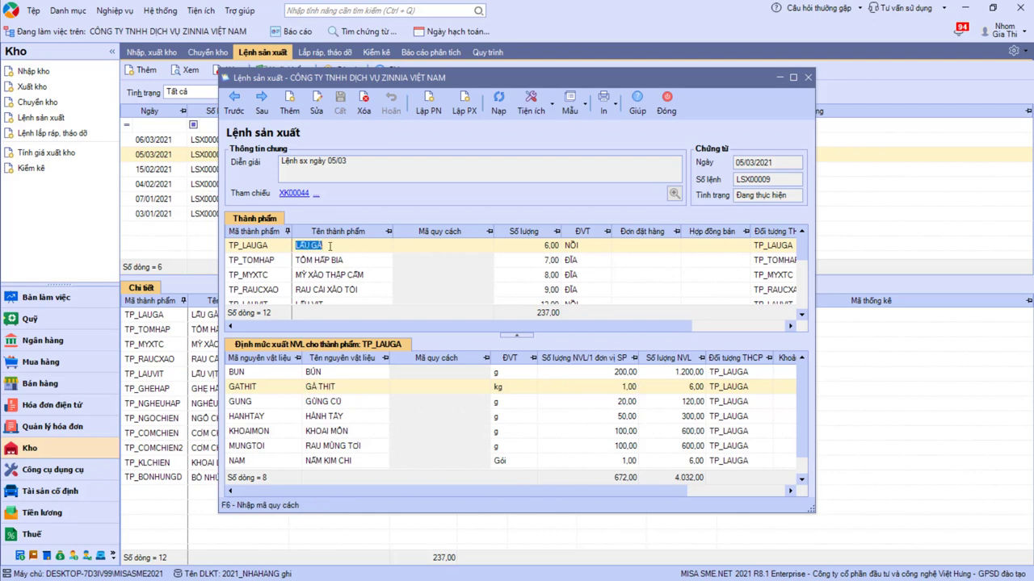
pyautogui.click(349, 391)
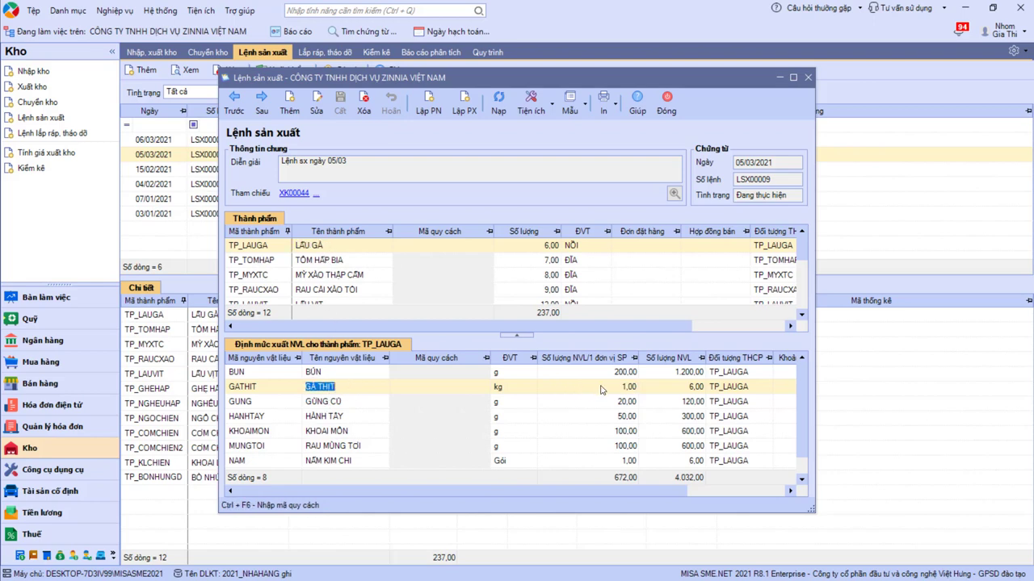
pyautogui.click(595, 388)
pyautogui.click(690, 389)
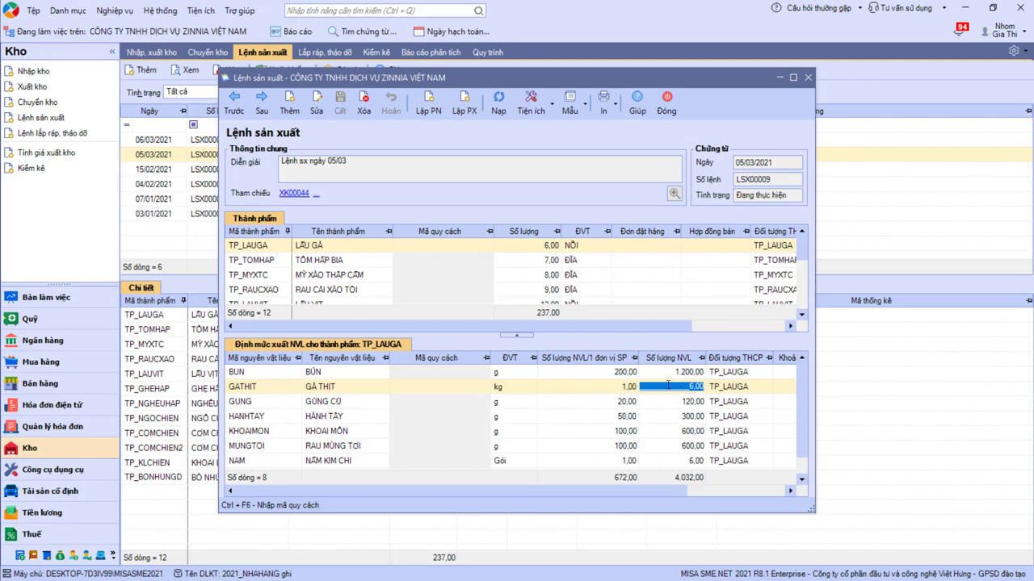
pyautogui.click(615, 419)
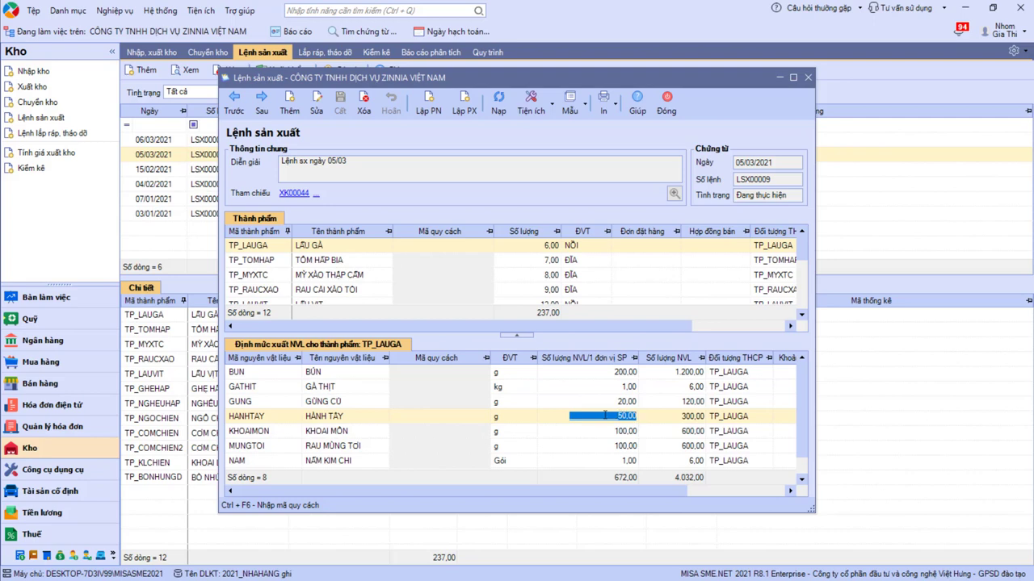
pyautogui.moveTo(605, 415); pyautogui.dragTo(633, 415)
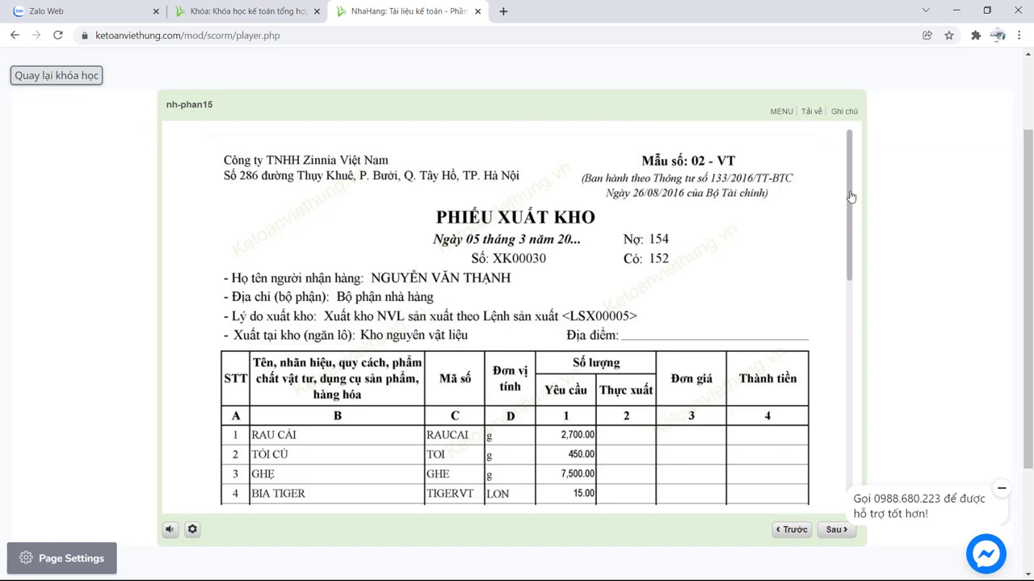
# - Switch to the course page in the browser and review the header and requested material quantities of the 05/03 sample stock issue slip
pyautogui.moveTo(850, 197)
pyautogui.mouseDown()
pyautogui.moveTo(845, 269)
pyautogui.moveTo(850, 215)
pyautogui.mouseUp()
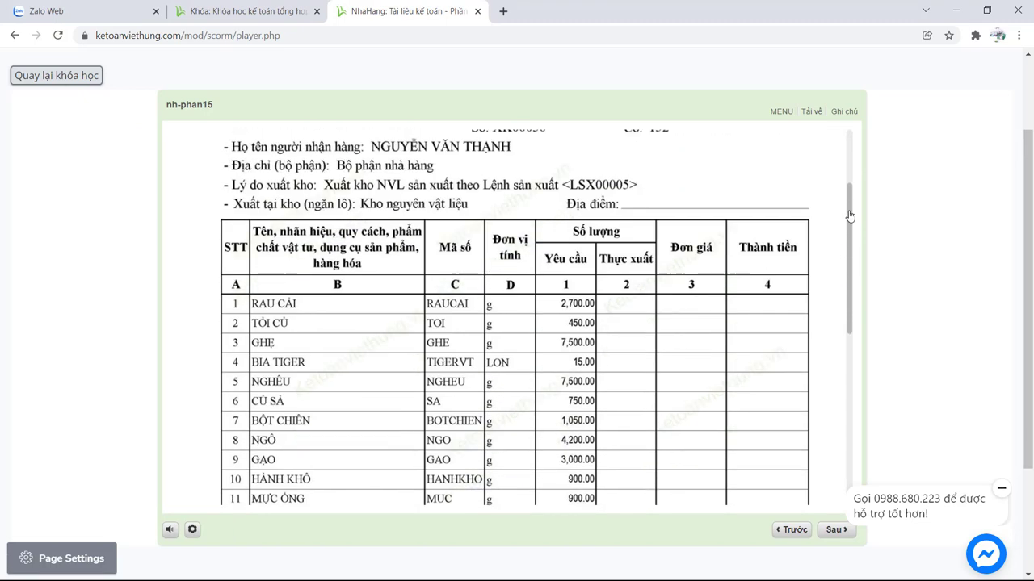
pyautogui.scroll(1, 850, 216)
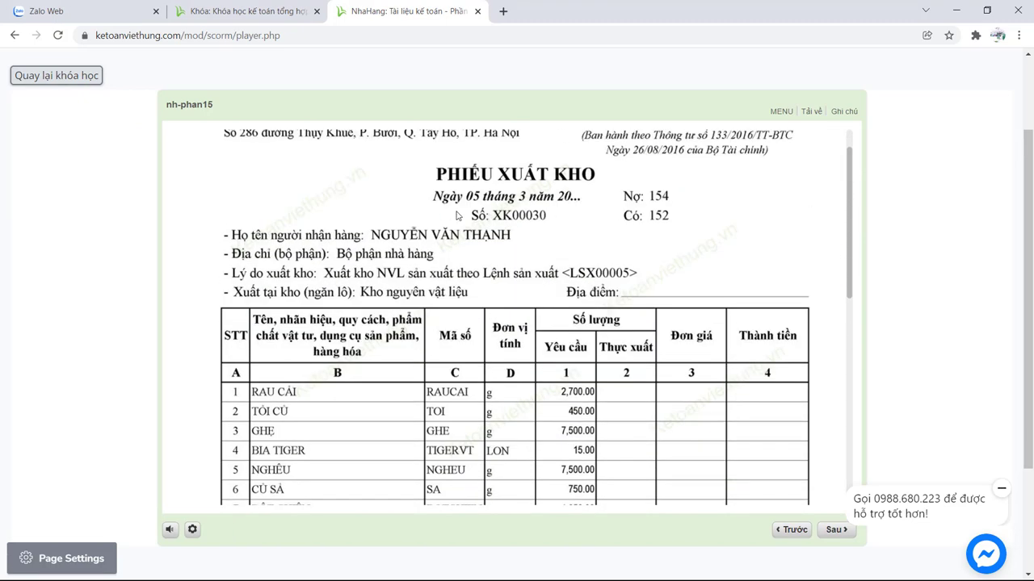